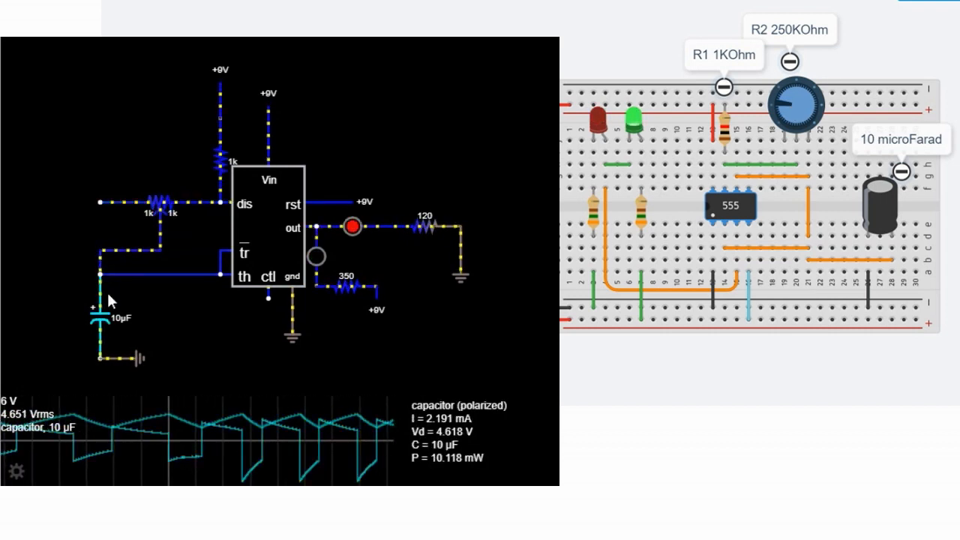
click(888, 188)
scroll(160, 204, up, 20)
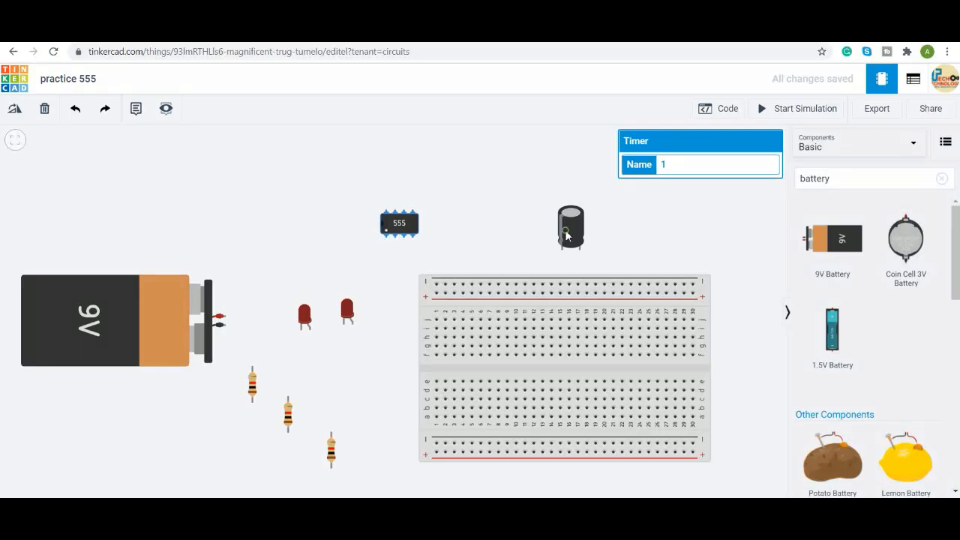
Reposition the loose capacitor and the LEDs above the breadboard area and set the second LED's color to Green
drag(566, 235, 557, 230)
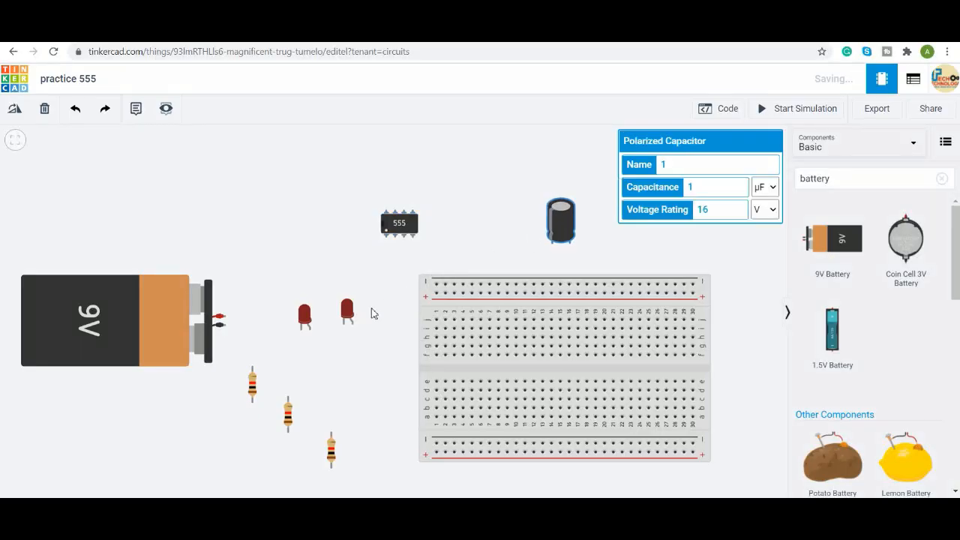
click(346, 318)
drag(346, 319, 326, 306)
click(350, 300)
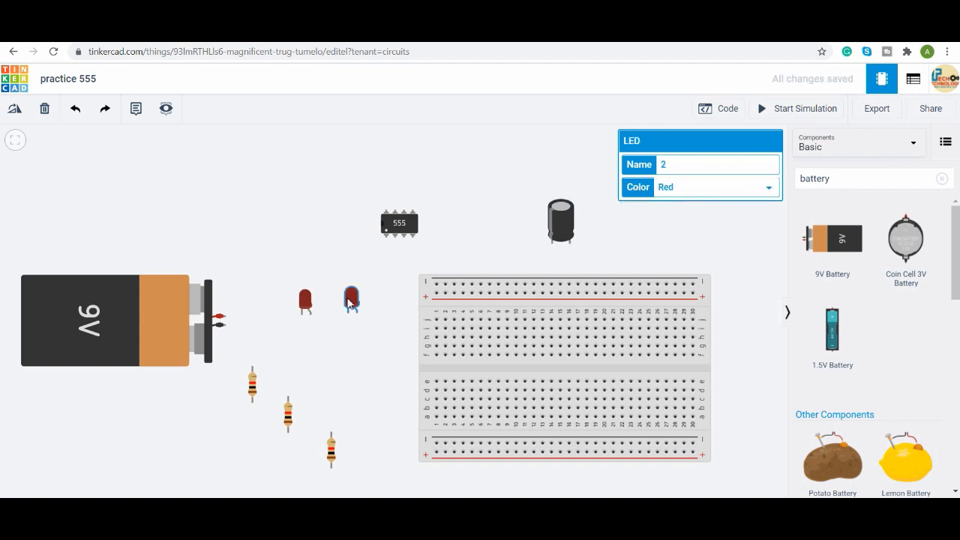
click(696, 184)
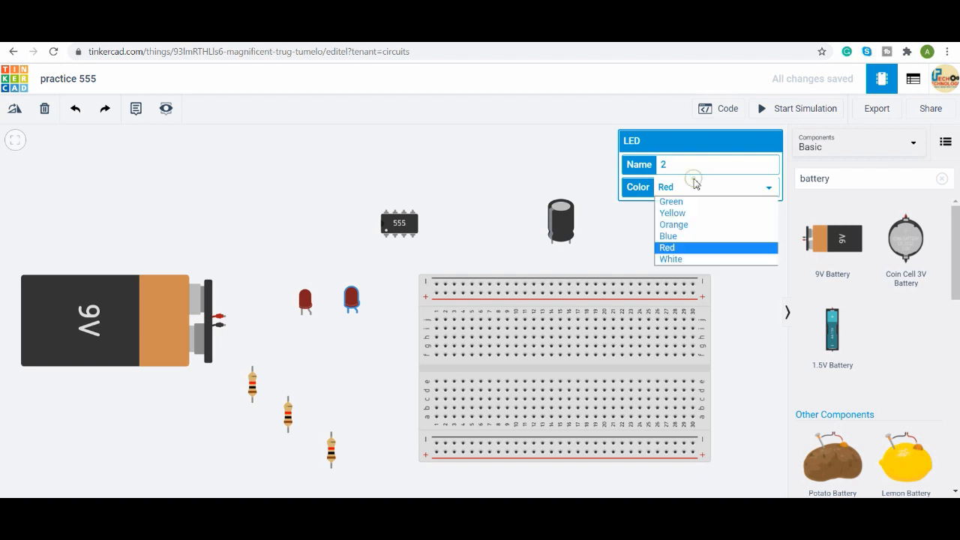
click(694, 202)
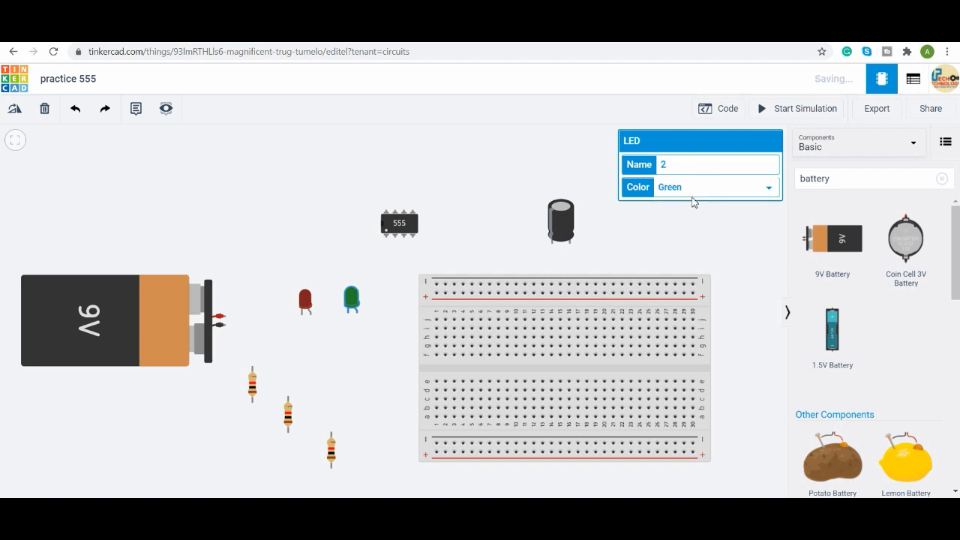
Set the polarized capacitor to 10 µF and seat the 555 timer across the breadboard's center gap in columns 13 to 16
click(565, 219)
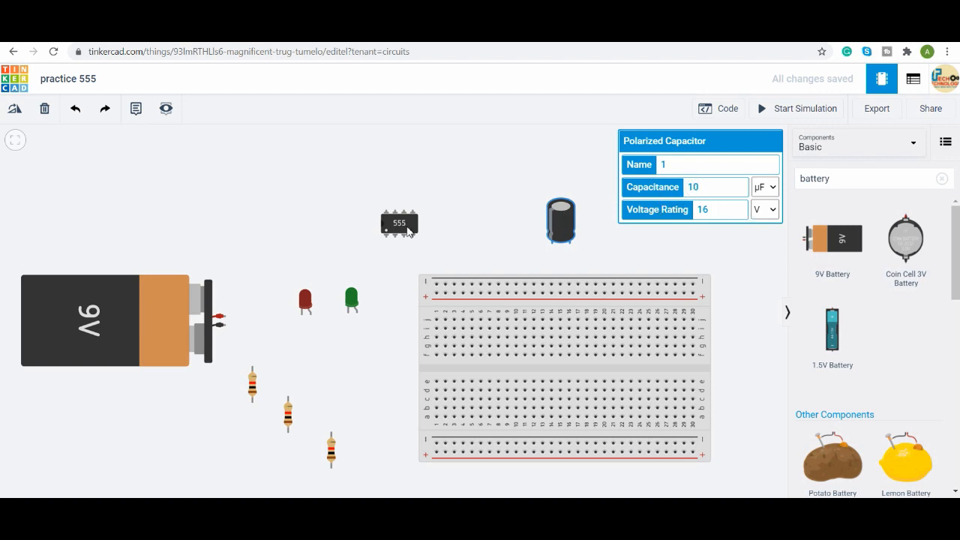
drag(407, 231, 564, 372)
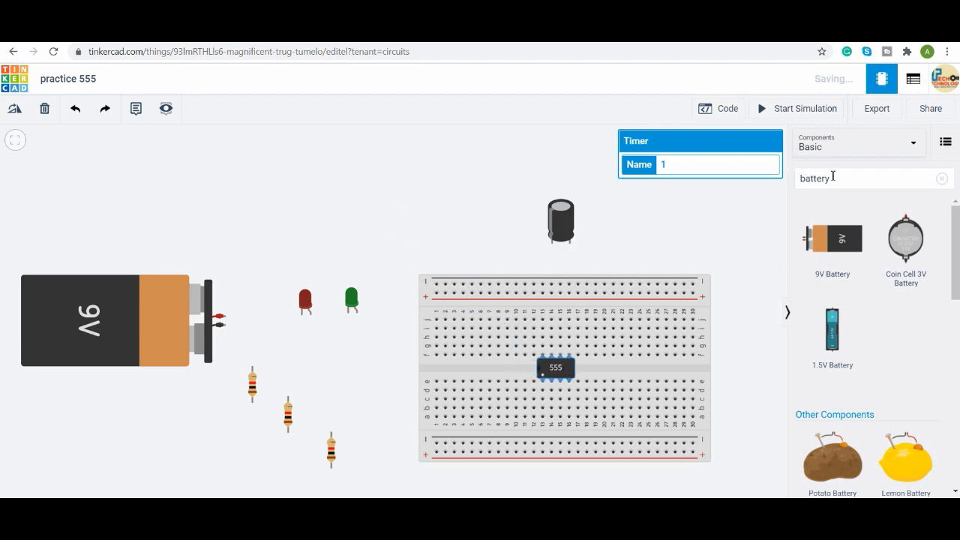
Clear the battery search from the component library and look through the full list of basic parts
click(834, 178)
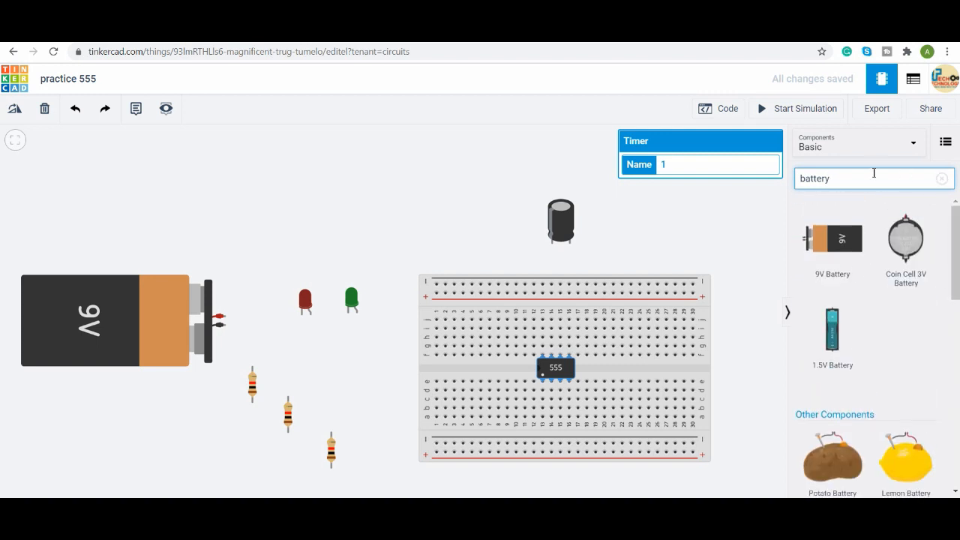
key(BackSpace)
key(BackSpace)
key(BackSpace)
key(BackSpace)
key(BackSpace)
key(BackSpace)
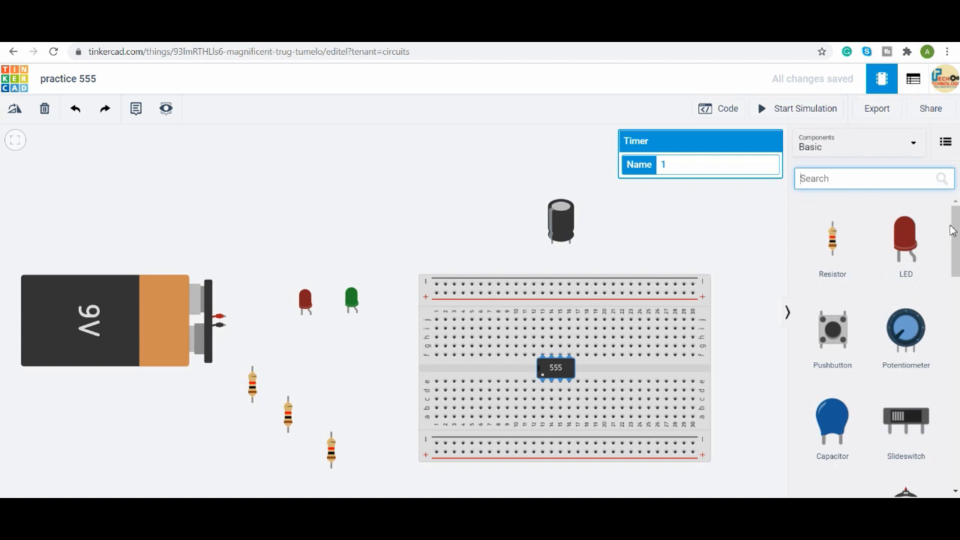
drag(952, 231, 957, 310)
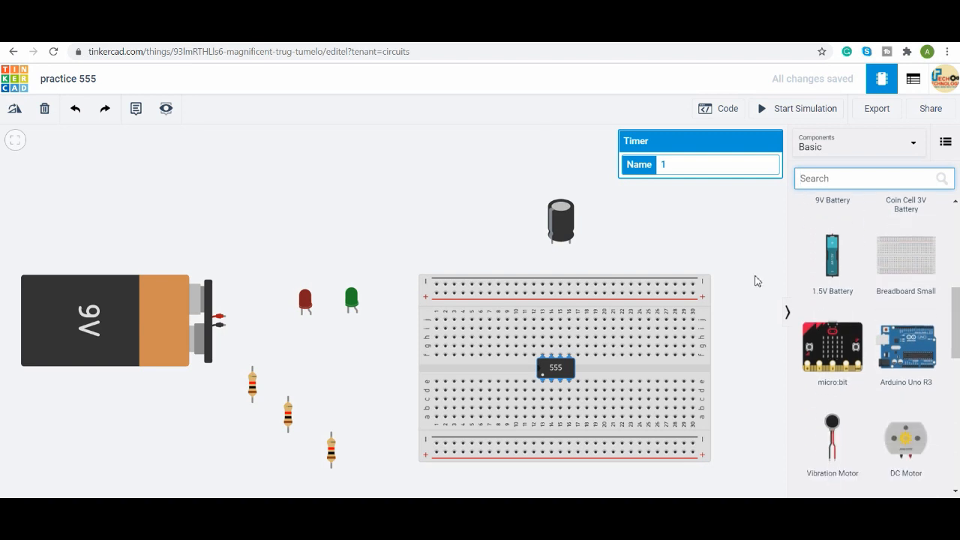
Set the first loose resistor to 350 Ω and place it on the breadboard in column 3 below the red LED
click(253, 391)
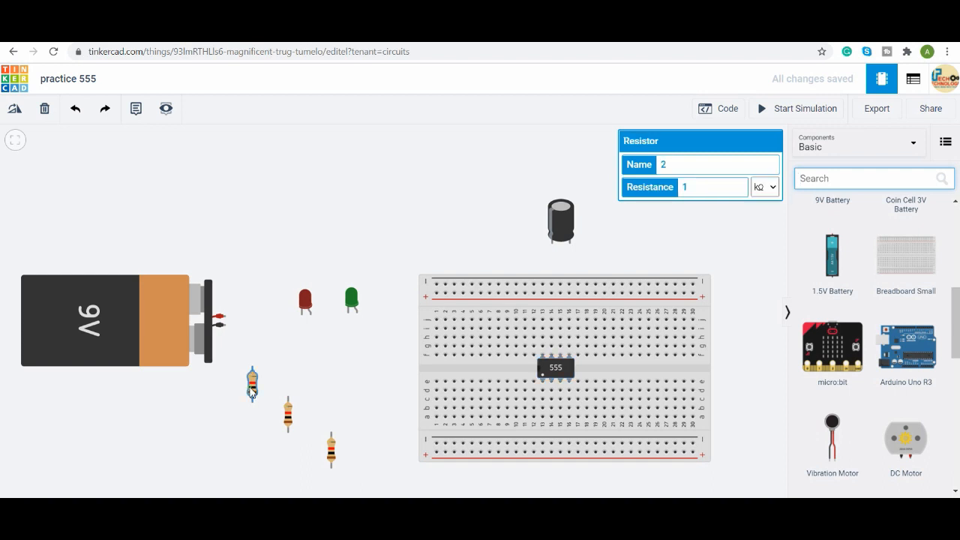
click(760, 196)
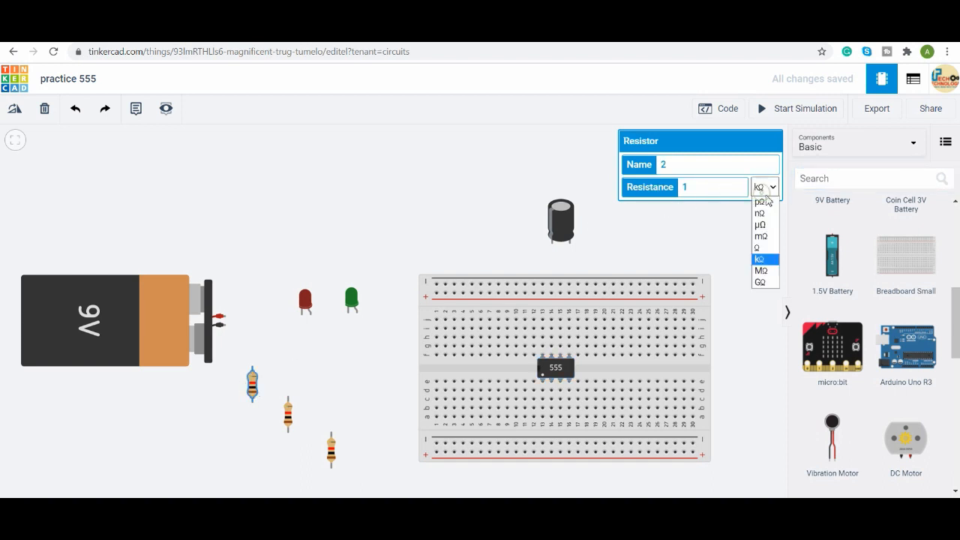
click(763, 247)
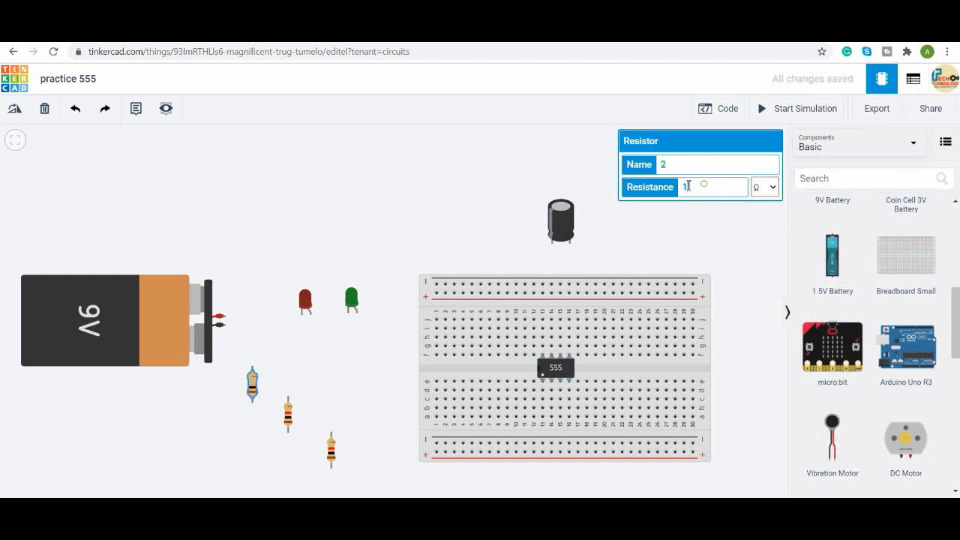
drag(704, 189, 655, 191)
click(288, 419)
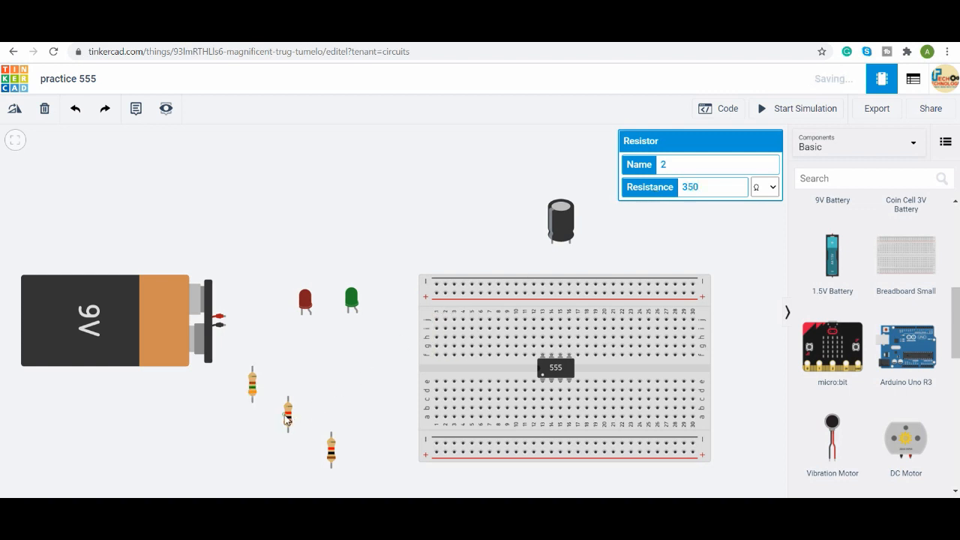
drag(305, 315, 461, 346)
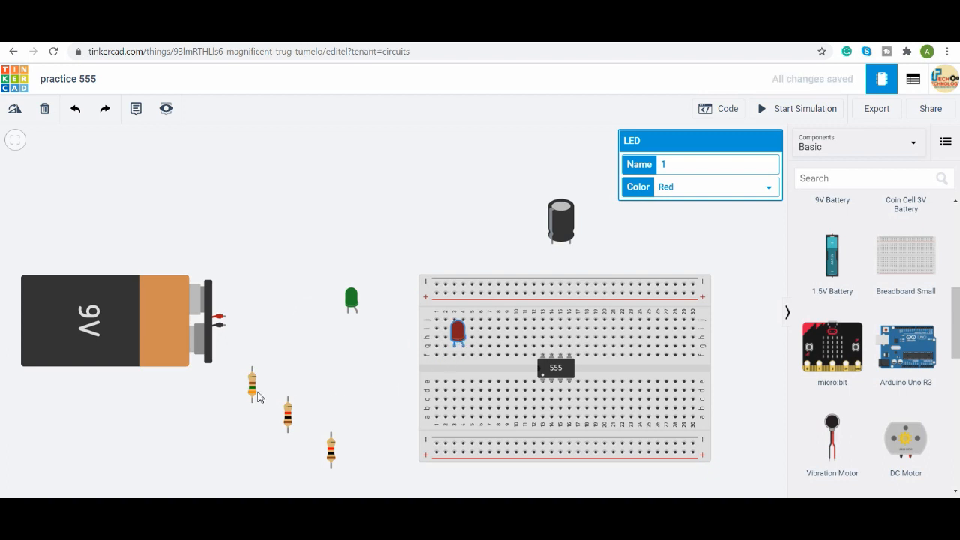
drag(255, 391, 454, 376)
Set the second loose resistor's resistance to 350 Ω
click(288, 421)
click(765, 187)
click(764, 248)
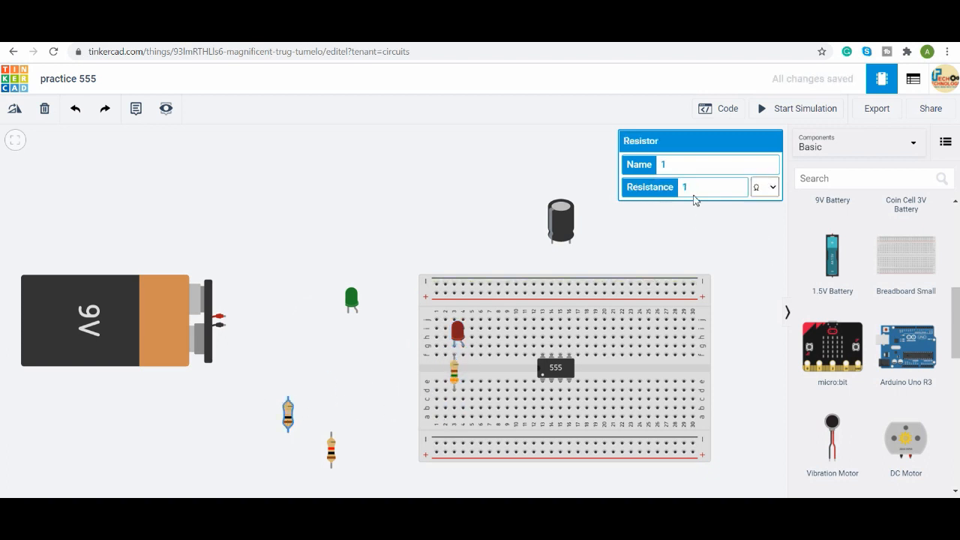
click(694, 193)
key(BackSpace)
text(350)
Place the second 350 Ω resistor in column 7 with the green LED above it, and raise the red LED to the same height
drag(289, 417, 490, 375)
drag(351, 298, 485, 304)
drag(458, 330, 458, 305)
Wire the battery's positive terminal to the breadboard's lower positive rail
click(219, 316)
click(332, 317)
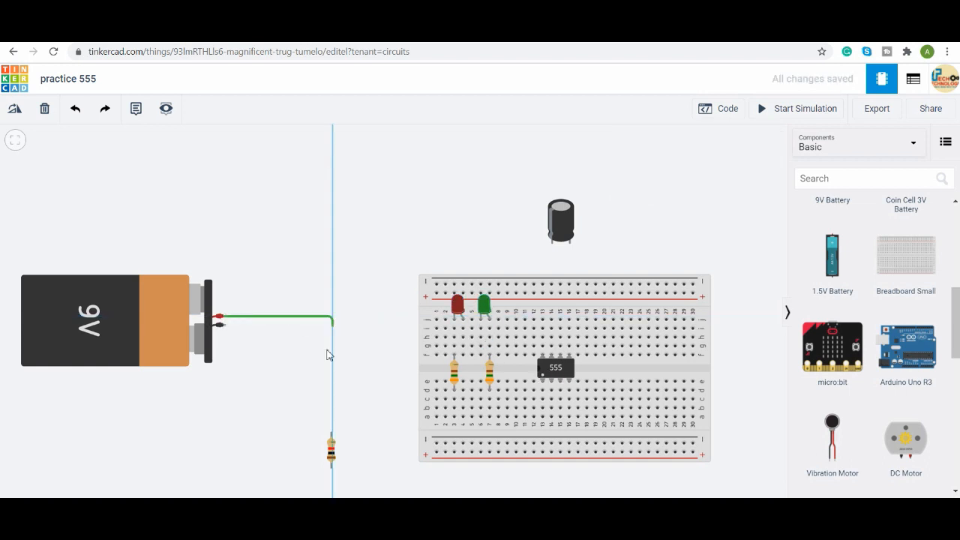
click(338, 455)
click(433, 453)
Move the unused resistor aside, bring the battery closer to the breadboard and straighten the positive wire's corner
drag(330, 450, 281, 450)
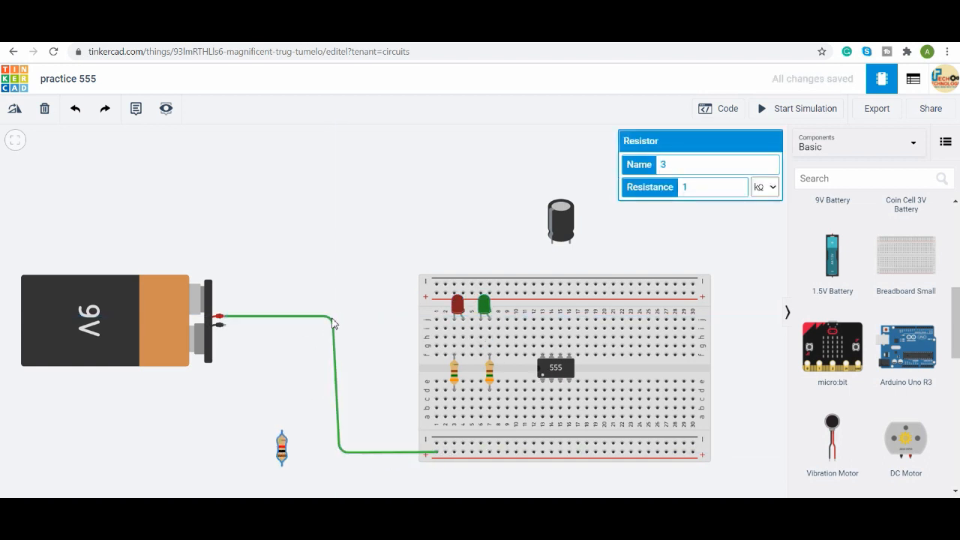
drag(171, 334, 249, 336)
click(332, 321)
mouse_move(332, 317)
mouse_down()
mouse_move(354, 317)
mouse_move(338, 315)
mouse_up()
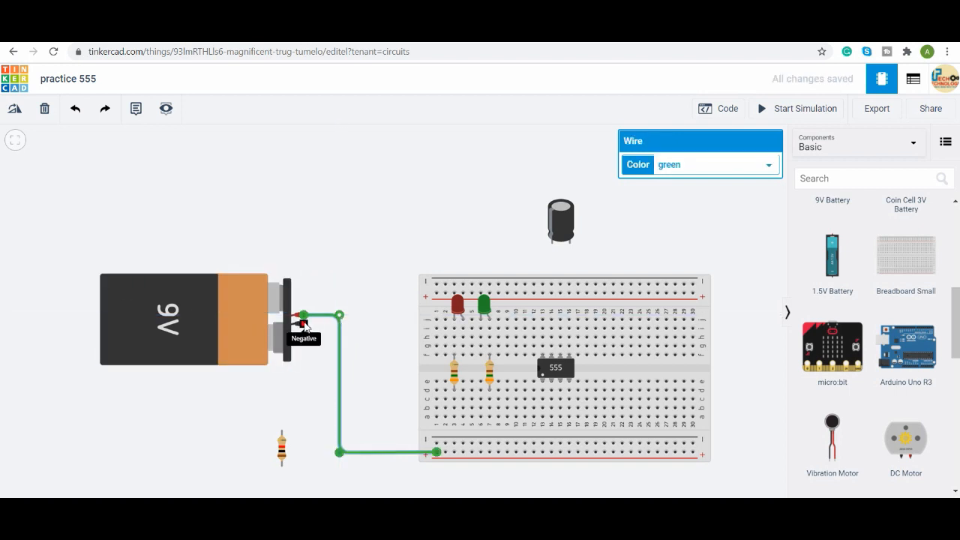
Wire the battery's negative terminal to the breadboard's lower negative rail
click(300, 323)
click(328, 323)
click(327, 442)
click(437, 443)
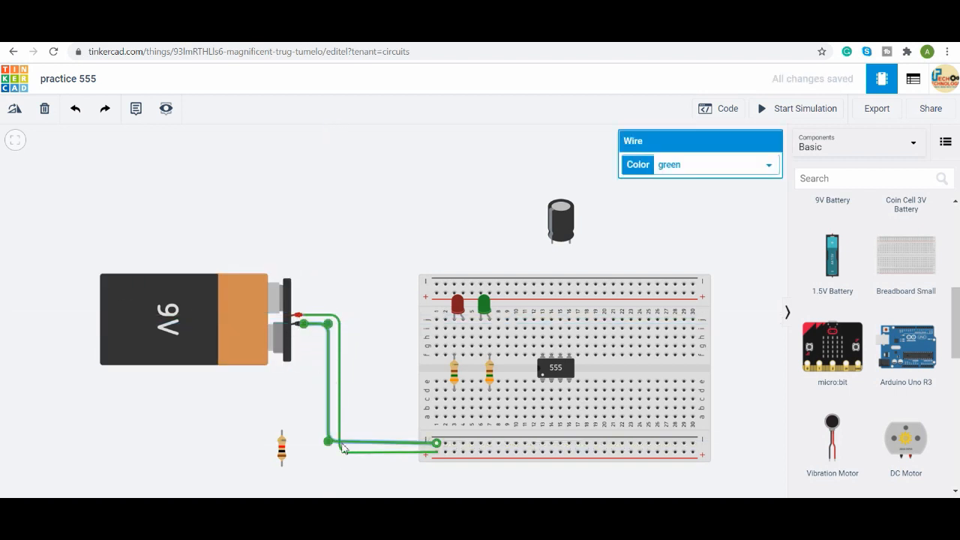
Color the battery's negative wire black and its positive wire red
click(712, 164)
click(690, 184)
click(340, 344)
click(712, 164)
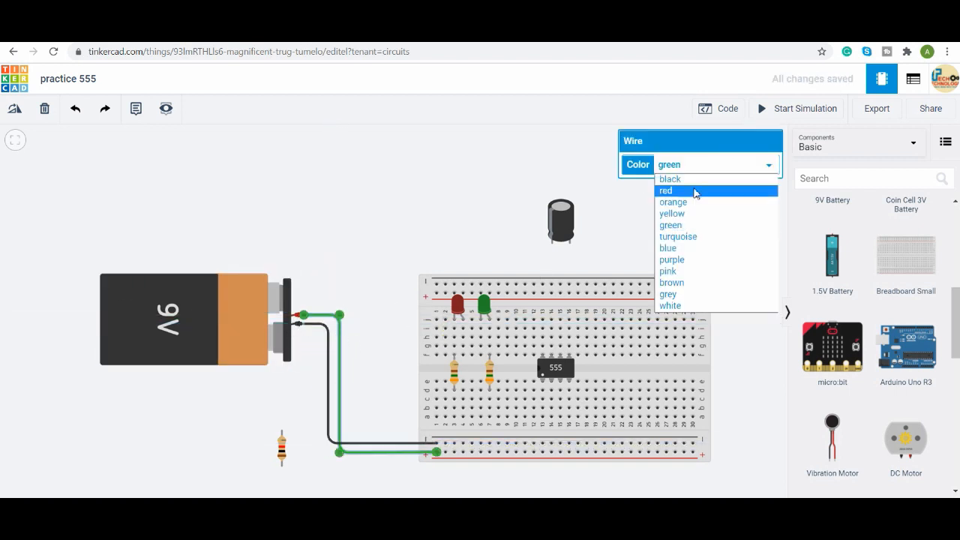
click(692, 188)
Run an orange wire from the timer's output pin in column 15 to the red LED's leg in column 4
click(560, 417)
click(560, 430)
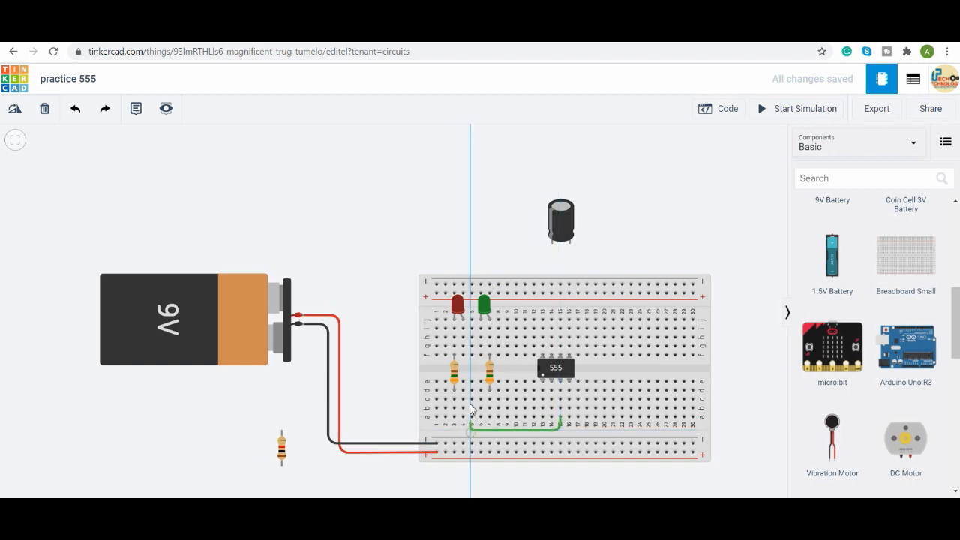
click(462, 430)
click(463, 354)
click(667, 167)
click(675, 211)
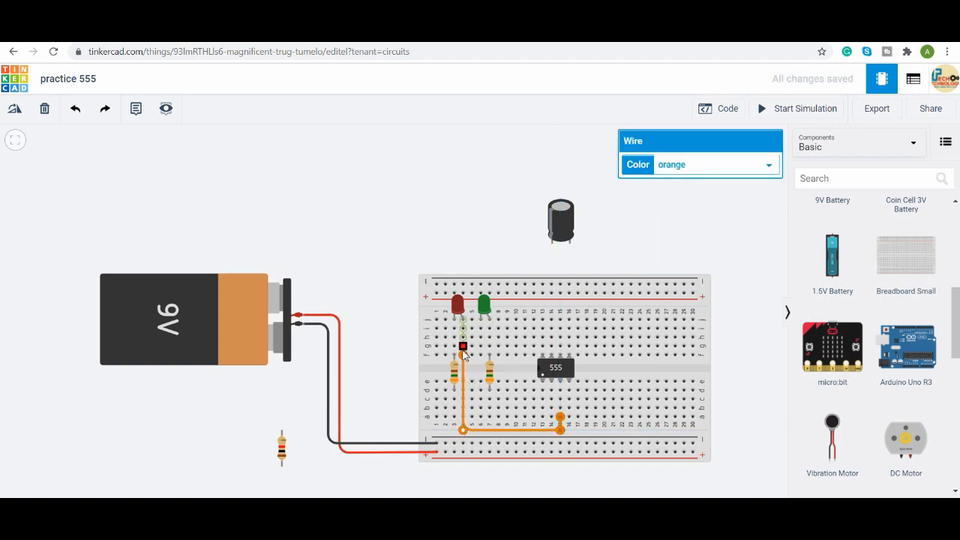
Add green jumpers linking columns 6 and 4 in row i and tying the column 3 resistor to negative and the column 7 resistor to positive
click(454, 444)
click(397, 347)
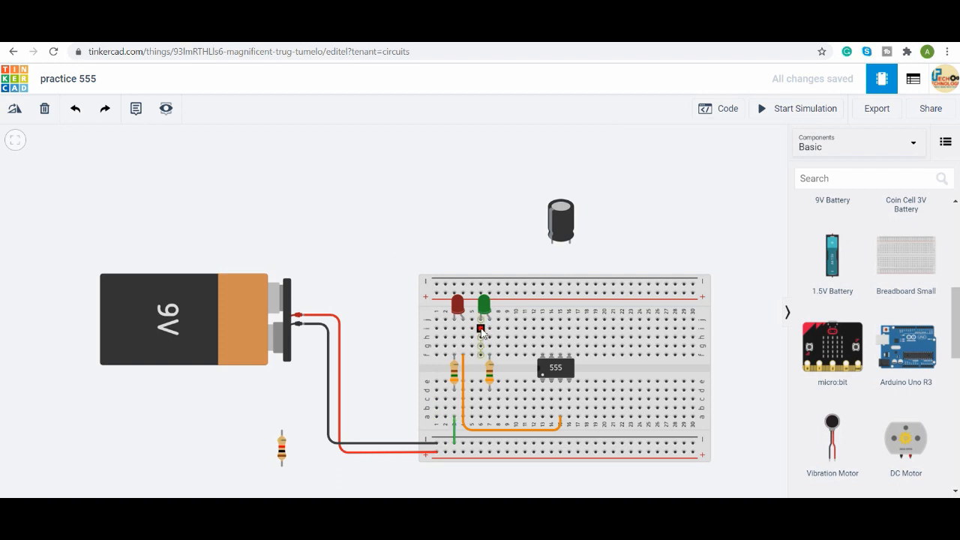
click(480, 328)
click(463, 328)
click(490, 417)
click(490, 444)
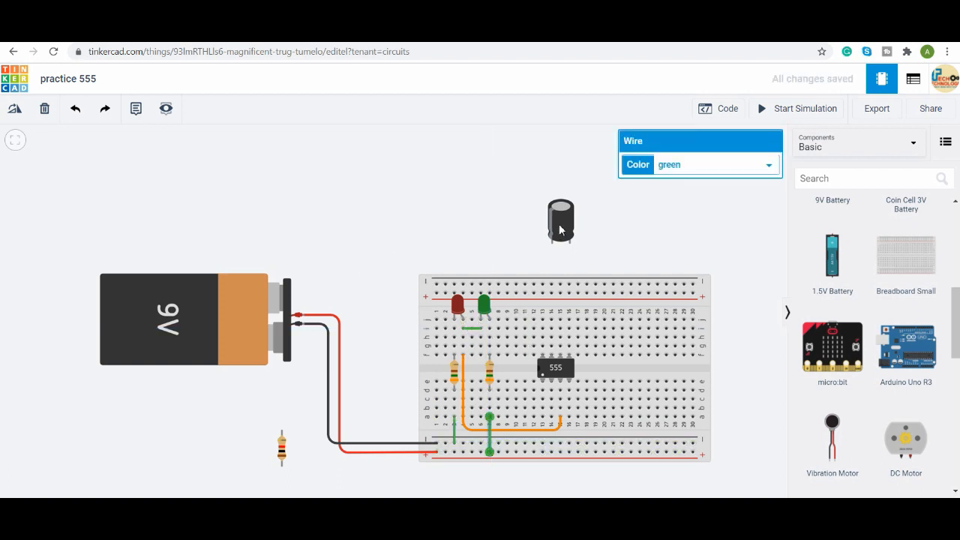
Place the capacitor and the 1 kΩ resistor on the breadboard and try wiring the resistor to the lower positive rail
drag(561, 223, 630, 391)
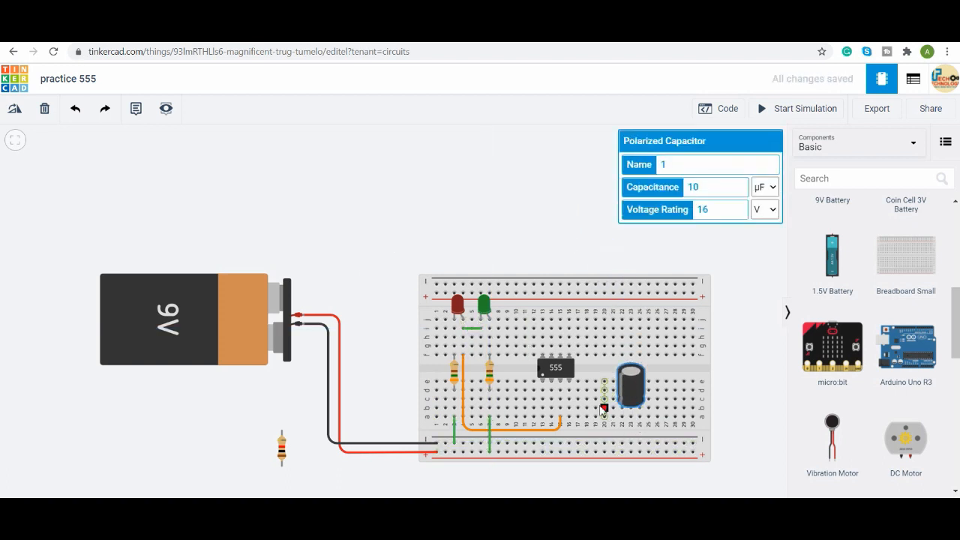
drag(281, 448, 516, 369)
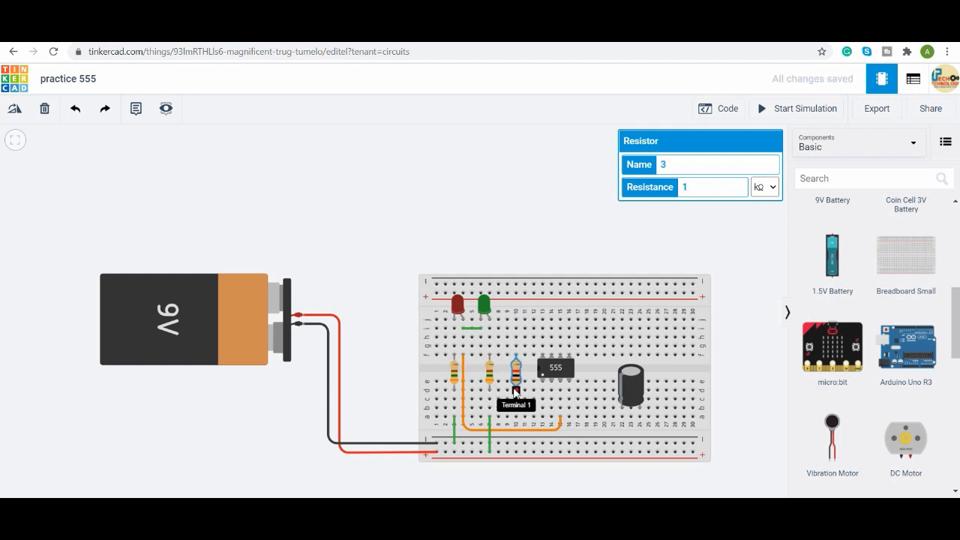
click(516, 390)
click(516, 452)
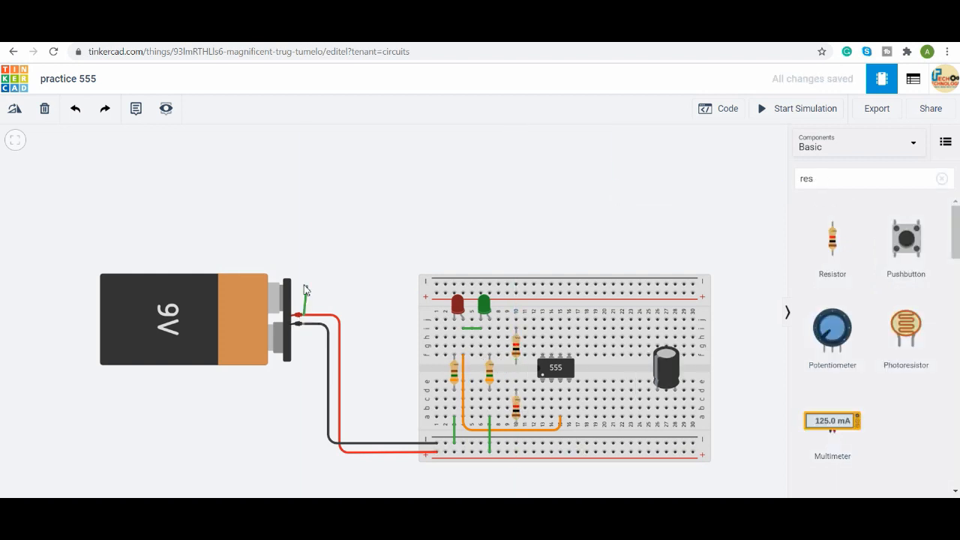
Run a red wire from the battery's positive terminal to the breadboard's upper positive rail
click(302, 314)
click(303, 292)
click(436, 292)
click(739, 163)
click(693, 191)
Lay one 1 kΩ resistor horizontally from column 17 to 21, and place the other from the upper positive rail to column 14
drag(515, 347, 604, 322)
click(15, 109)
click(15, 108)
click(15, 108)
drag(516, 407, 551, 311)
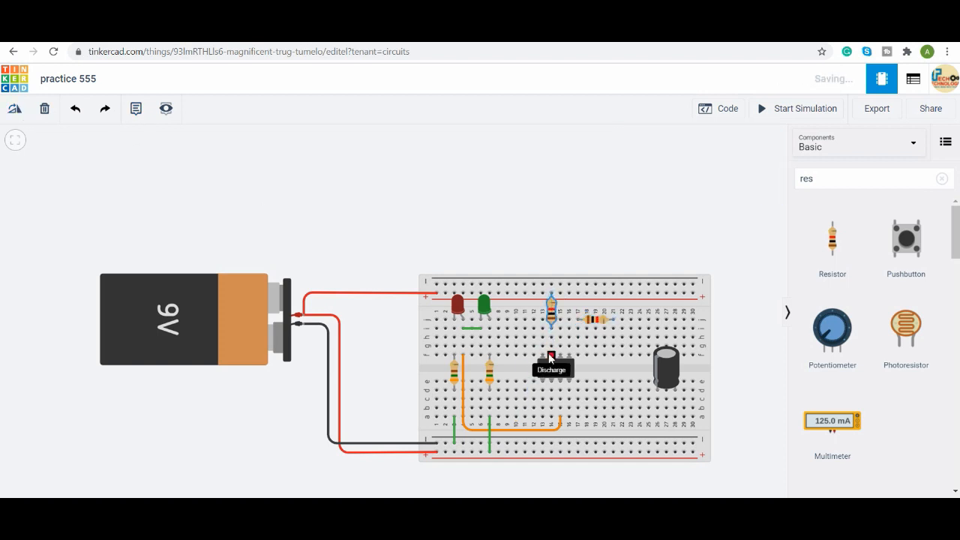
Jumper the timer's discharge pin in column 14 to column 17, and the pin in column 15 to column 21
click(551, 338)
click(578, 337)
click(614, 346)
click(561, 346)
Bridge column 21 across the breadboard's center gap and jumper it to the capacitor's leg in column 28
click(614, 354)
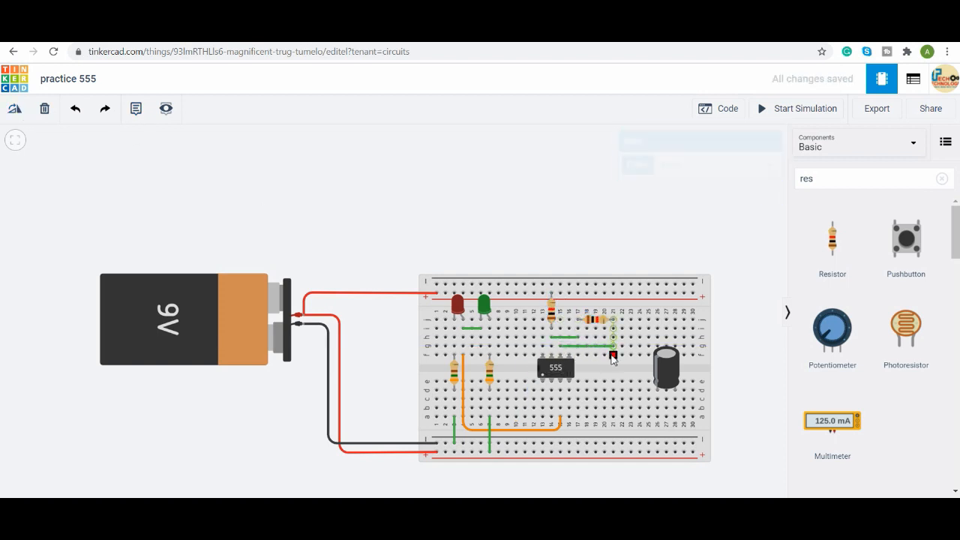
click(613, 399)
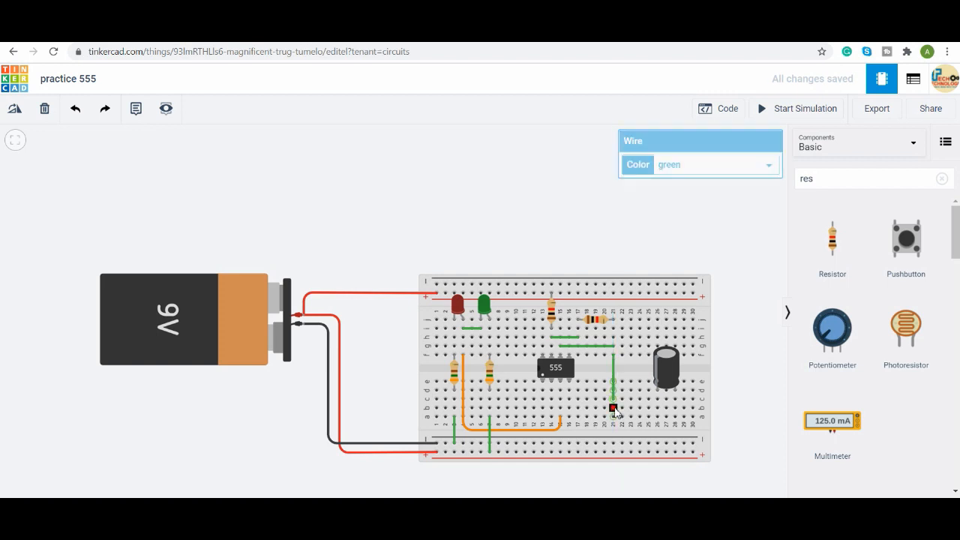
click(613, 408)
click(675, 408)
Jumper the capacitor's column 26 leg to the lower negative rail, and the timer's lower column 14 pin to column 21
click(658, 417)
click(657, 444)
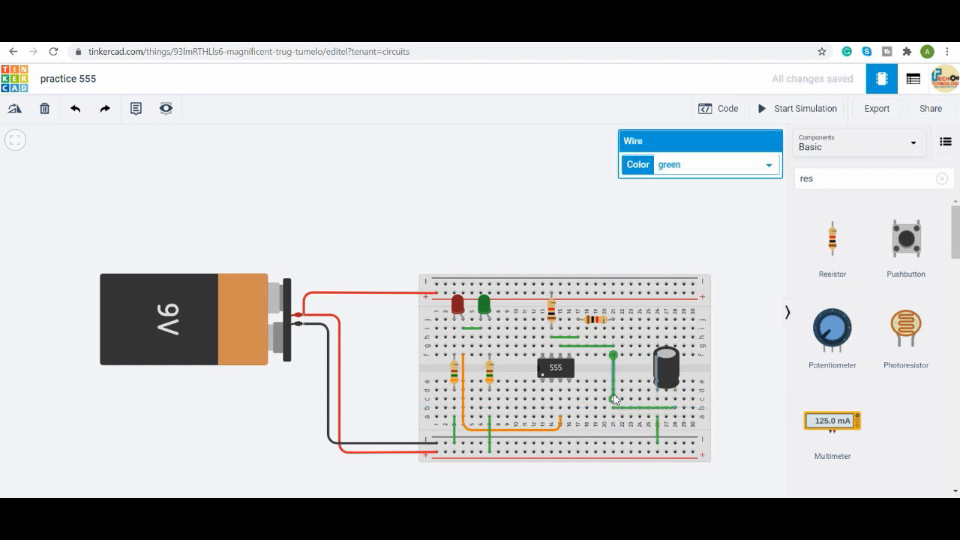
click(594, 382)
click(551, 398)
Color orange the column 15–21 wire, the column 21 bridge, the capacitor's column 28 wire and the lower column 14–21 wire
click(609, 347)
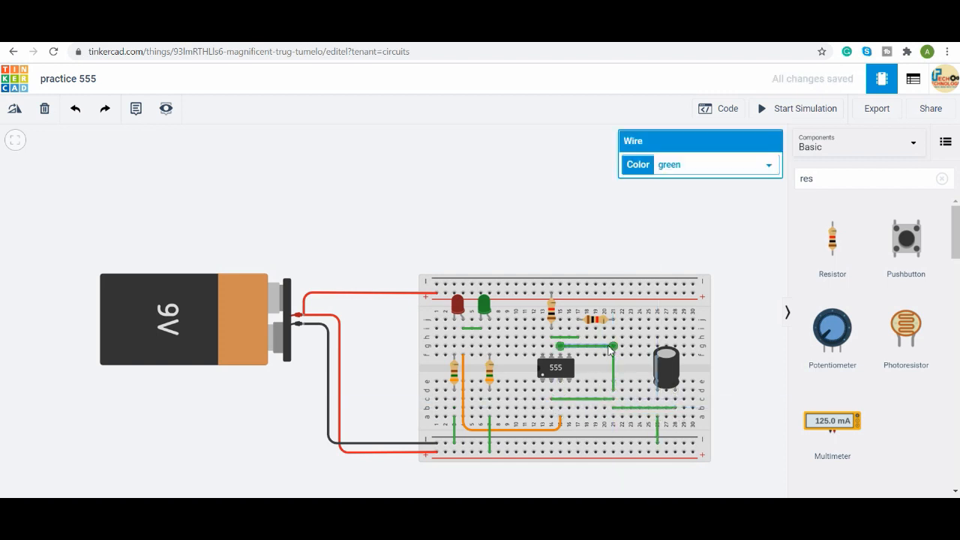
click(695, 205)
click(613, 373)
click(681, 165)
click(681, 204)
click(661, 408)
click(682, 165)
click(681, 204)
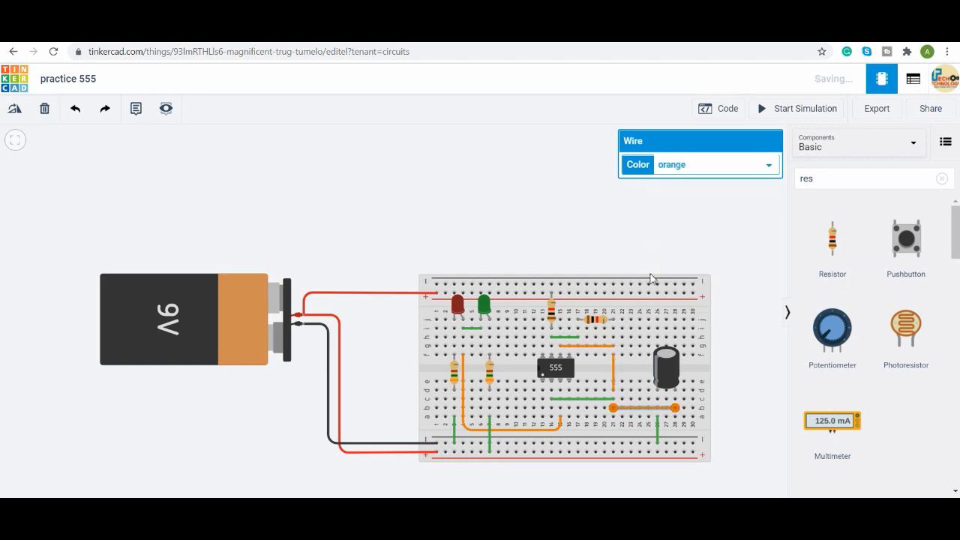
click(598, 399)
click(681, 165)
click(681, 204)
Color the capacitor's wire to the negative rail black
click(657, 429)
click(687, 165)
click(675, 179)
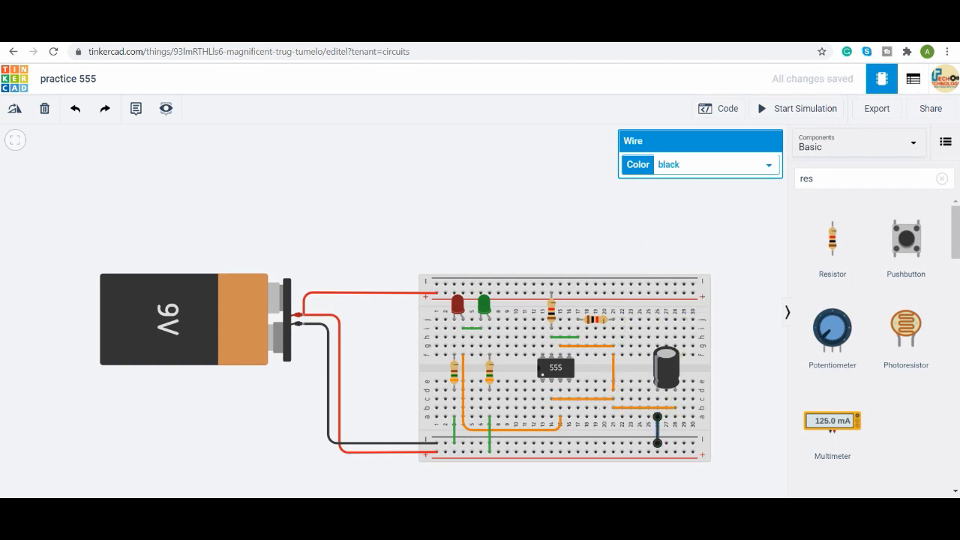
Jumper the timer's lower column 13 pin to the lower negative rail and color the wire black
drag(637, 480, 576, 442)
click(481, 380)
click(481, 405)
click(680, 165)
click(675, 179)
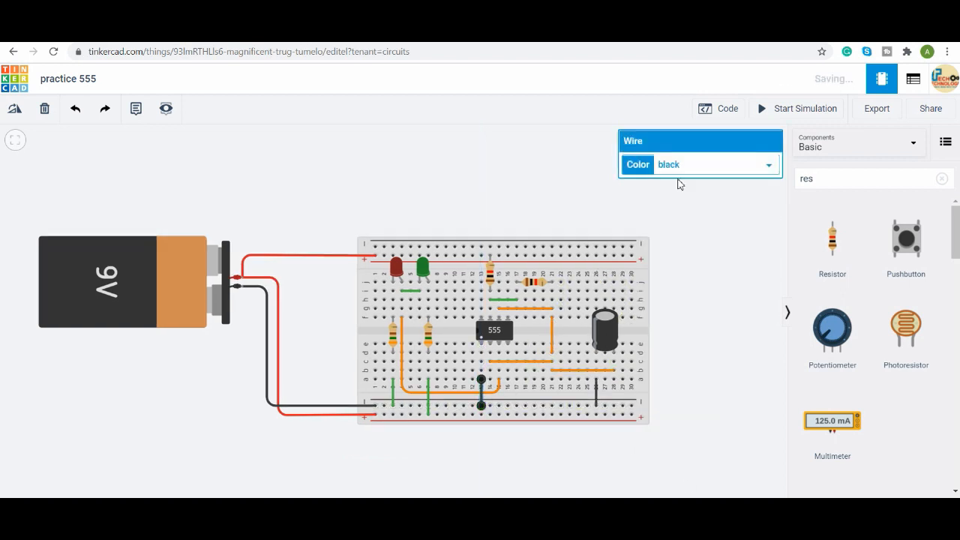
Jumper the timer's lower column 16 pin to the lower positive rail and color the wire light blue
click(508, 380)
click(507, 414)
click(681, 165)
click(678, 236)
Jumper the timer's upper column 13 pin to the upper positive rail and color the wire red
click(480, 283)
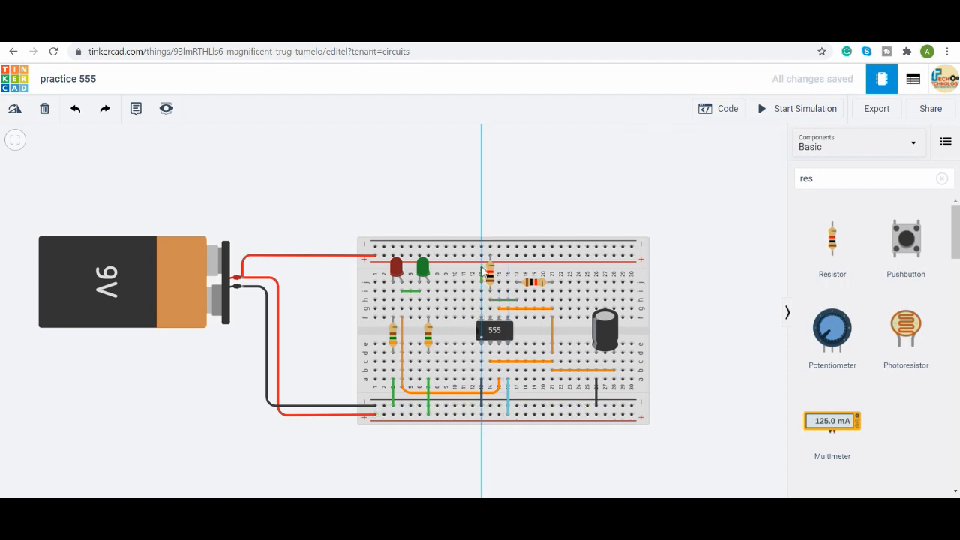
click(481, 256)
click(681, 165)
click(665, 191)
click(589, 209)
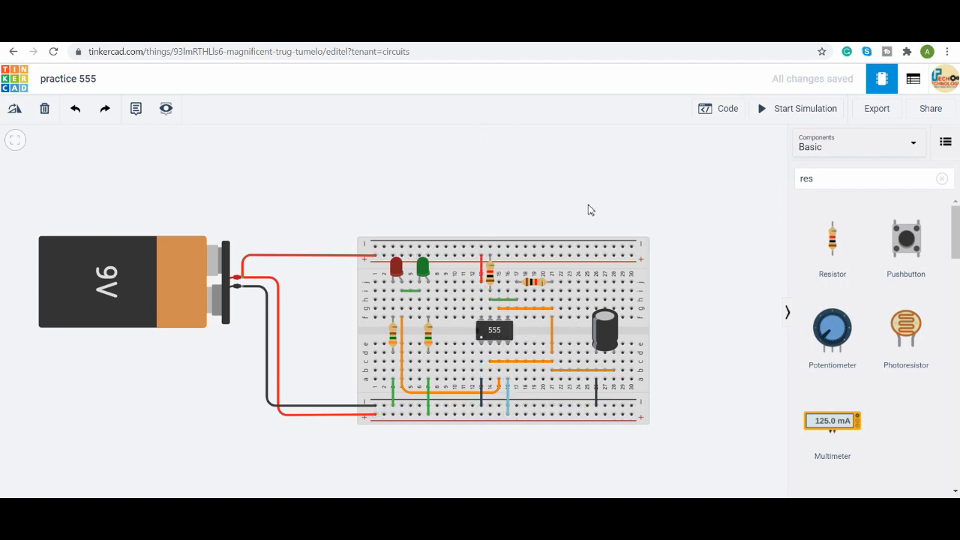
Start the simulation and check the resistances of the horizontal resistor and the vertical resistor in column 14
click(785, 113)
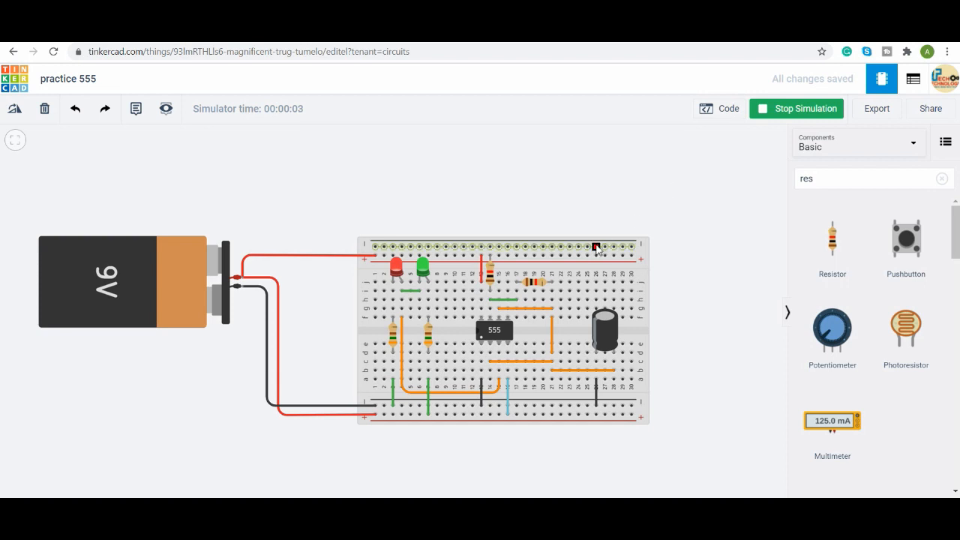
click(534, 283)
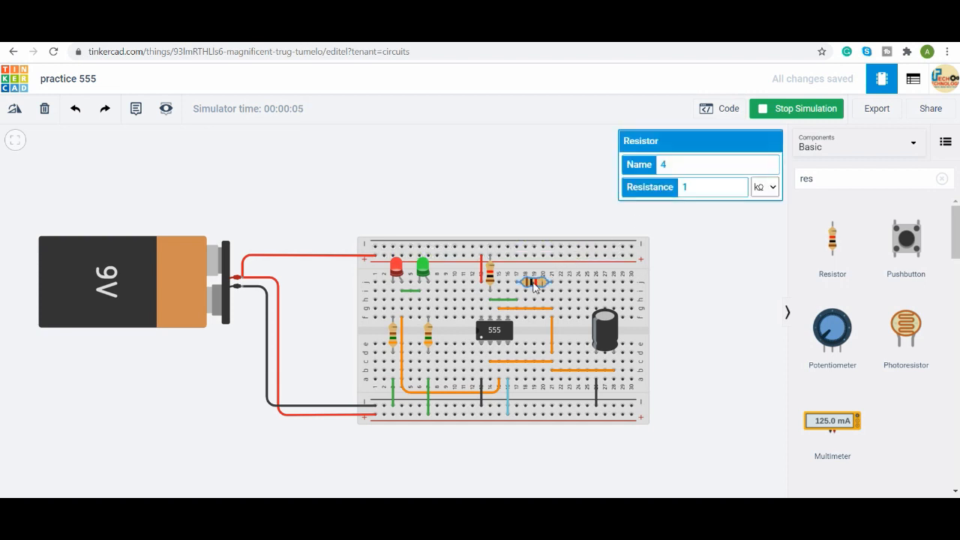
click(491, 275)
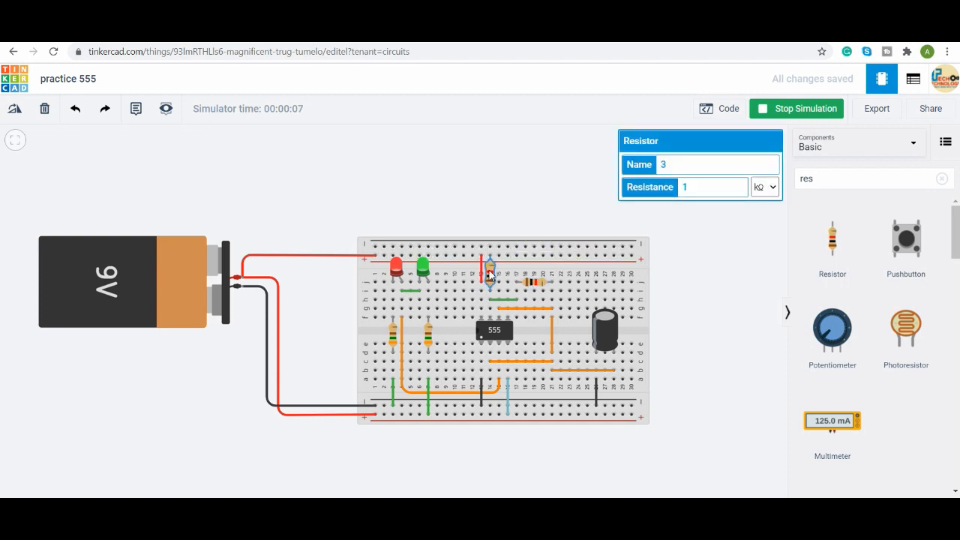
Set the resistance of the horizontal resistor between columns 17 and 21 to 250 kΩ
click(533, 283)
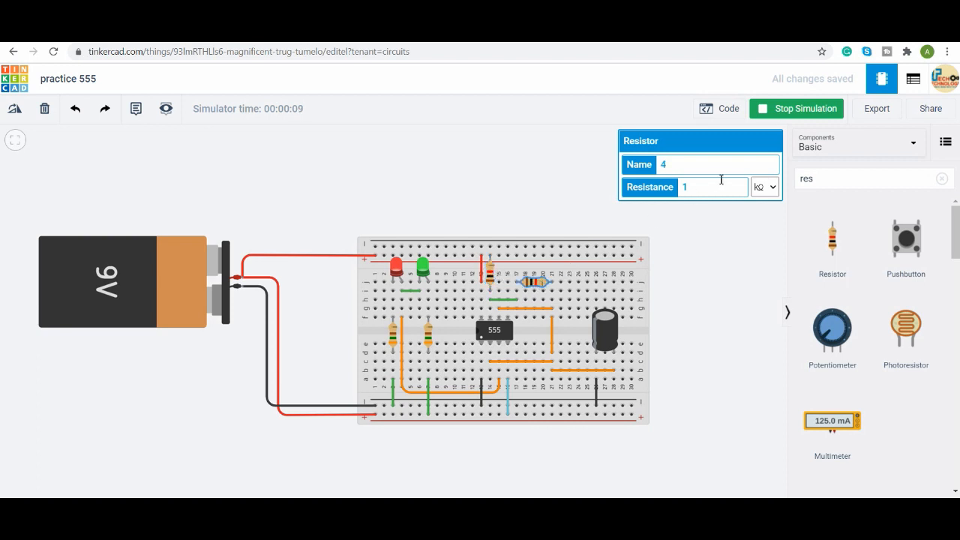
key(BackSpace)
text(250)
key(Return)
click(700, 263)
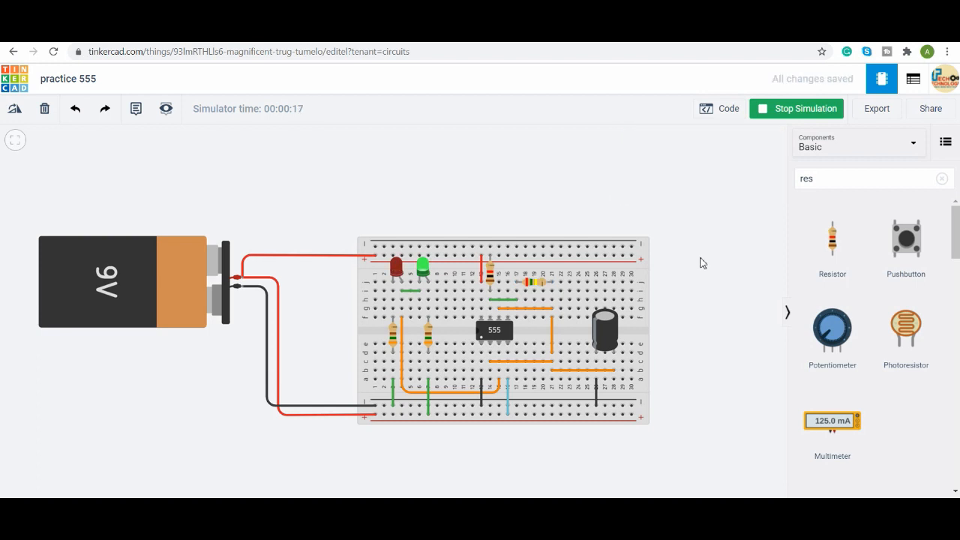
Try resistances of 200 kΩ and 100 kΩ on the horizontal resistor while the simulation runs
click(538, 286)
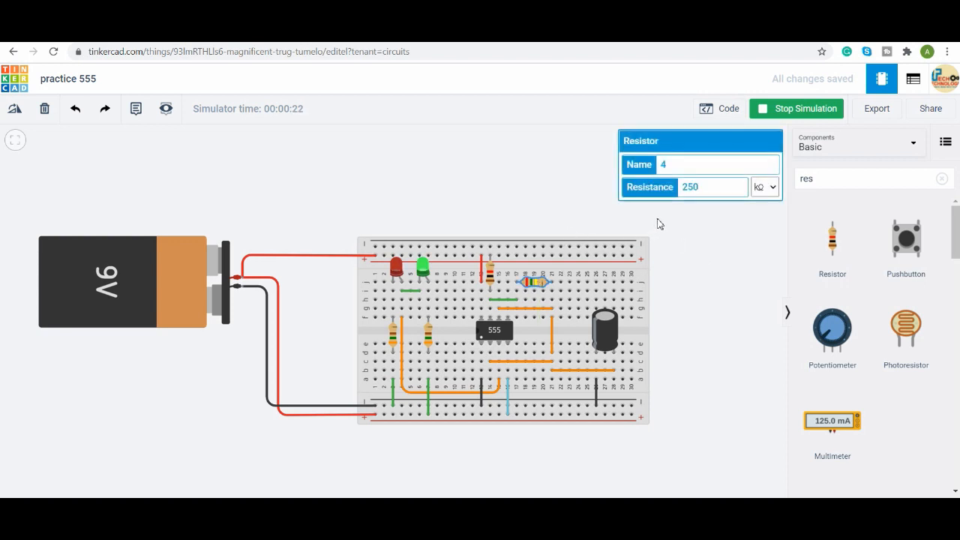
double_click(689, 188)
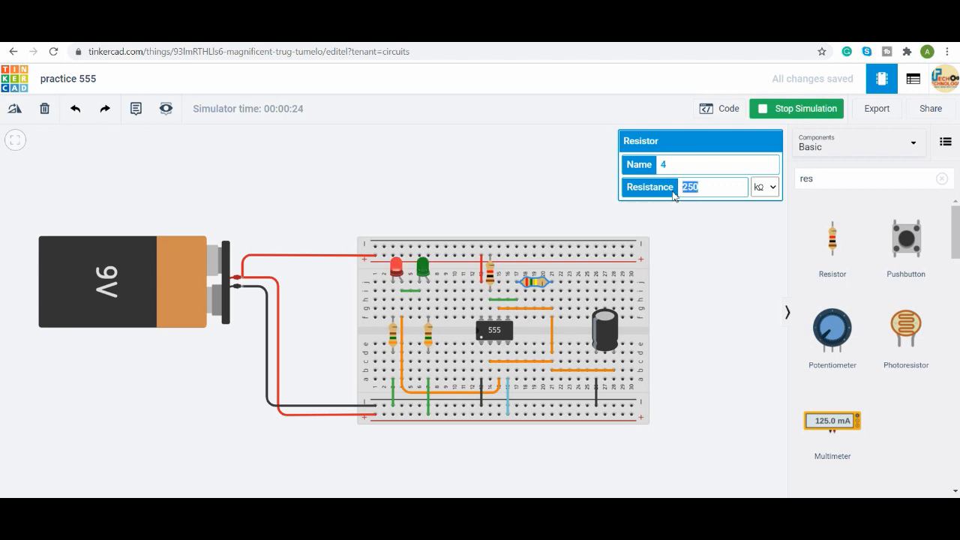
text(200)
double_click(679, 190)
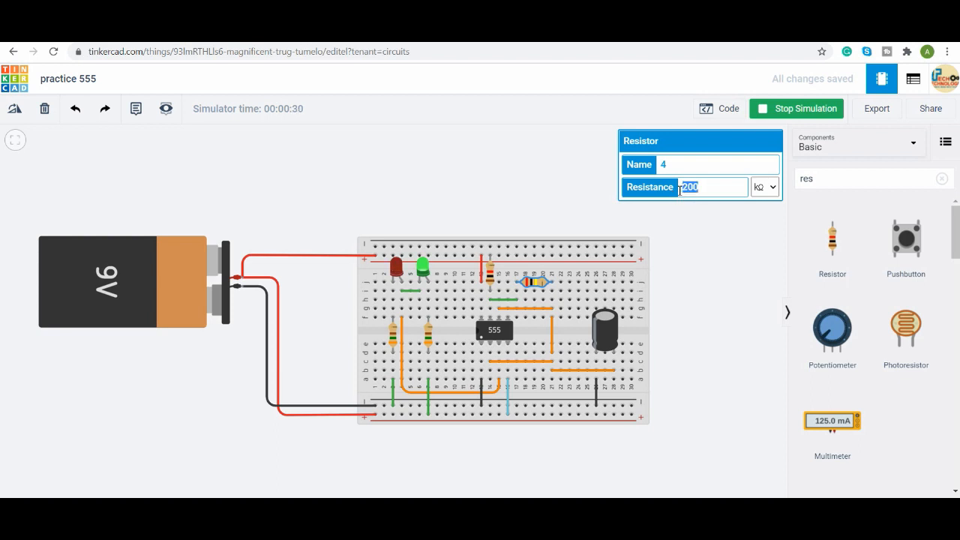
text(100)
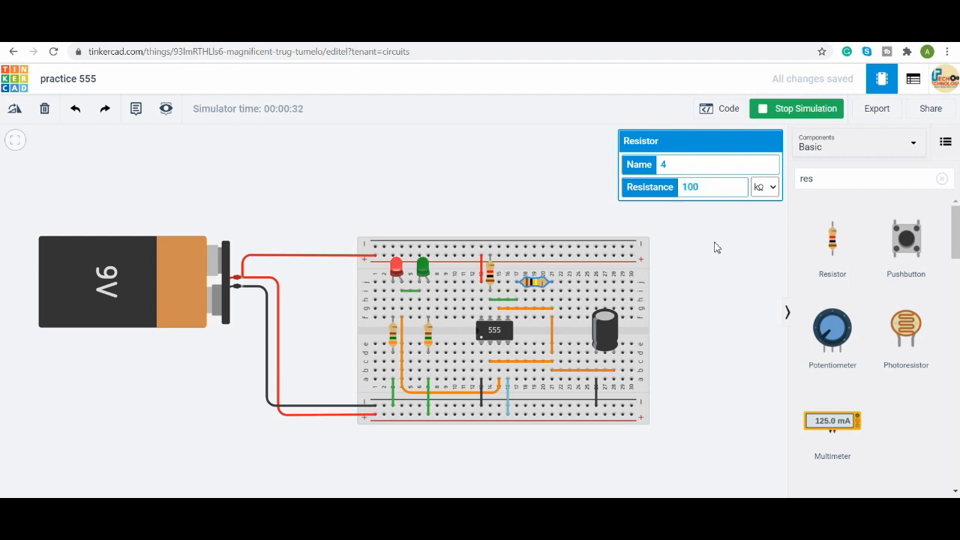
click(715, 248)
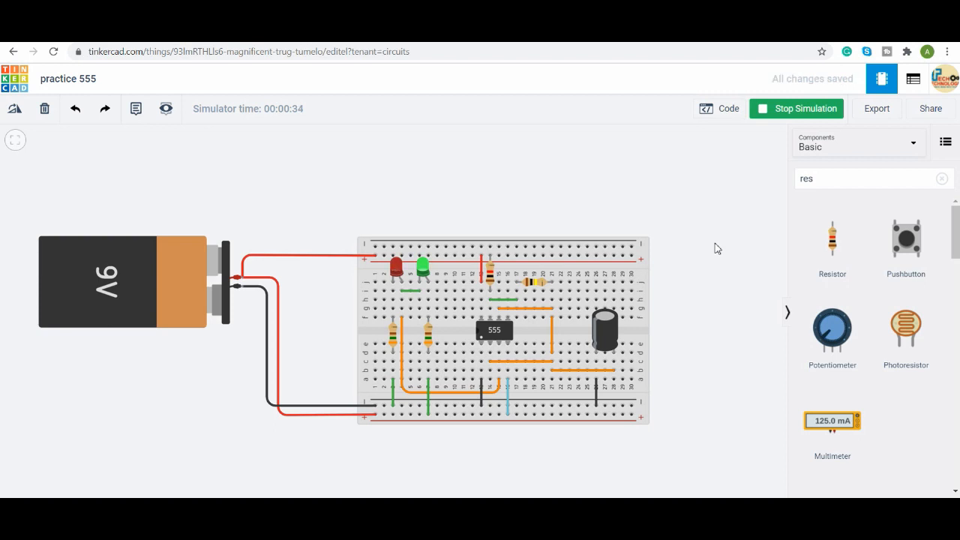
Set the horizontal resistor's resistance to 50 kΩ and stop the simulation
click(539, 285)
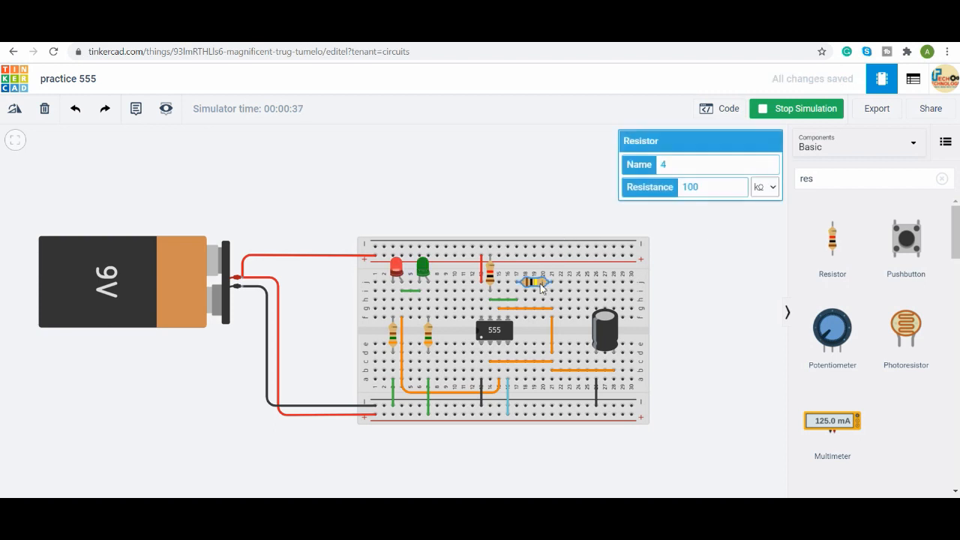
double_click(696, 188)
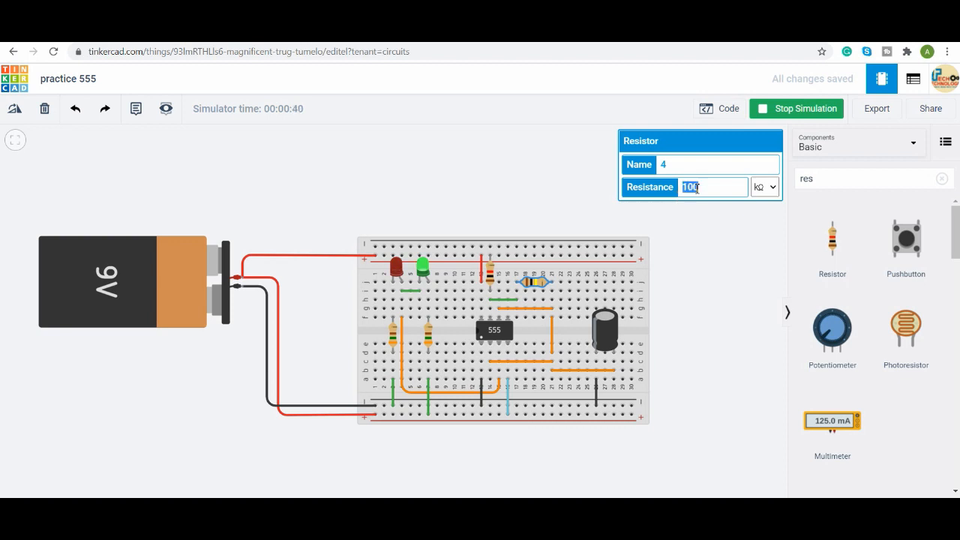
text(50)
click(711, 252)
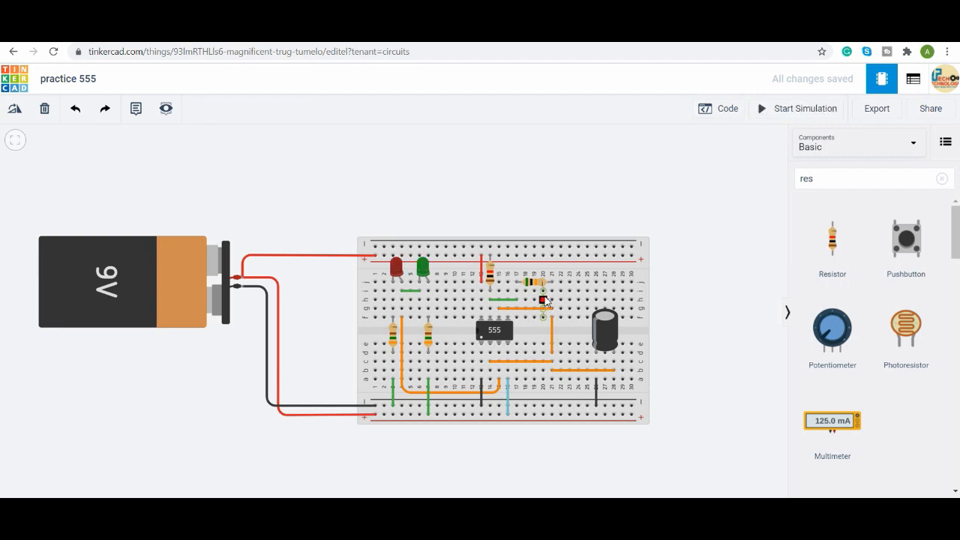
Replace the horizontal resistor with a potentiometer whose terminals sit in columns 19, 20 and 21 of row j
click(539, 284)
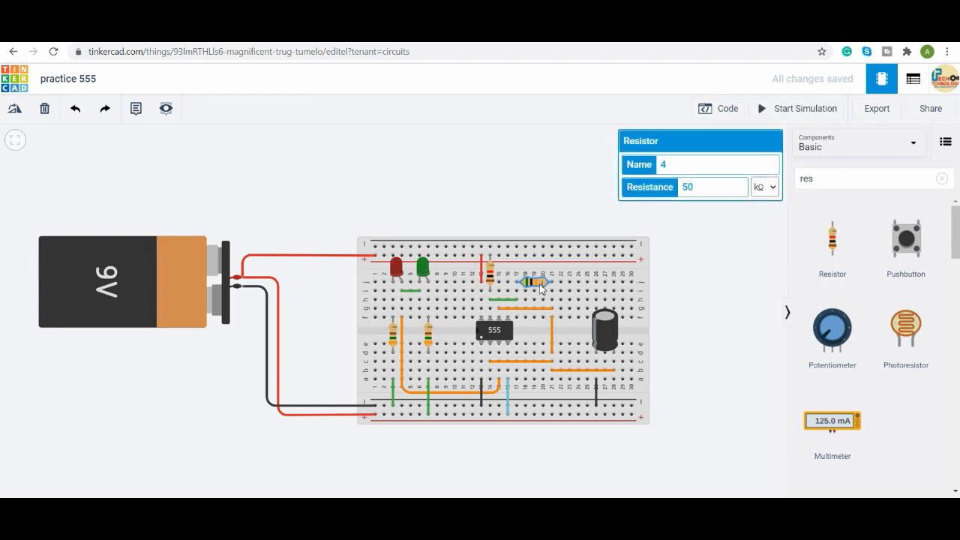
key(Delete)
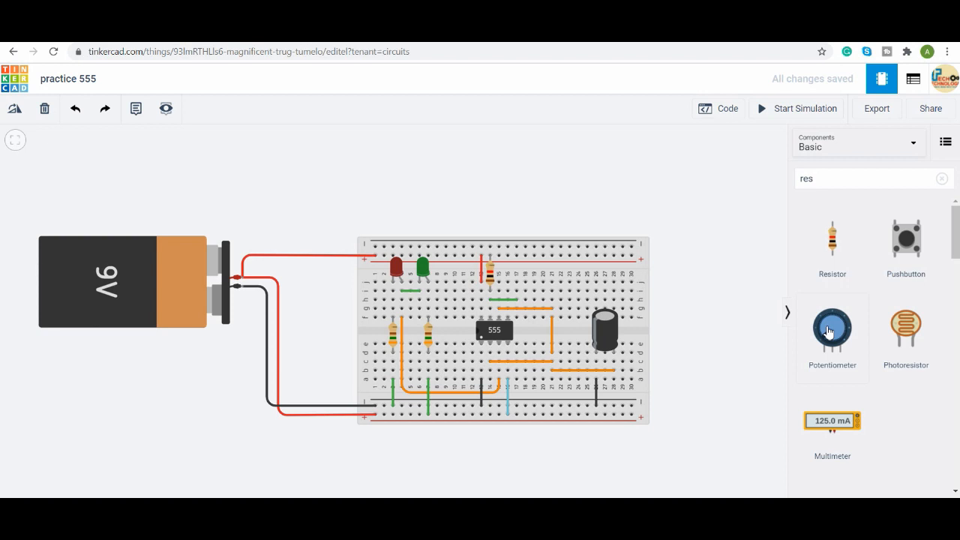
drag(827, 332, 534, 300)
click(517, 301)
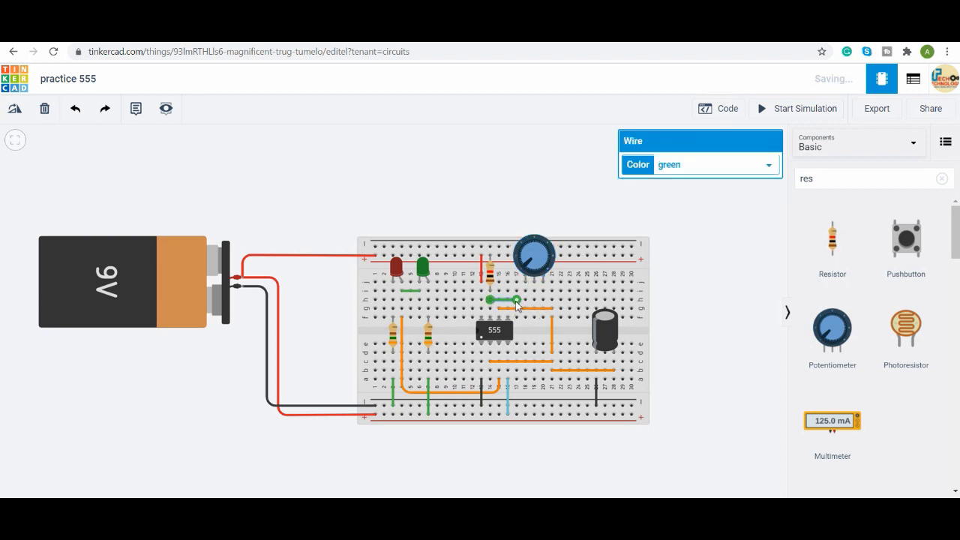
drag(545, 270, 554, 270)
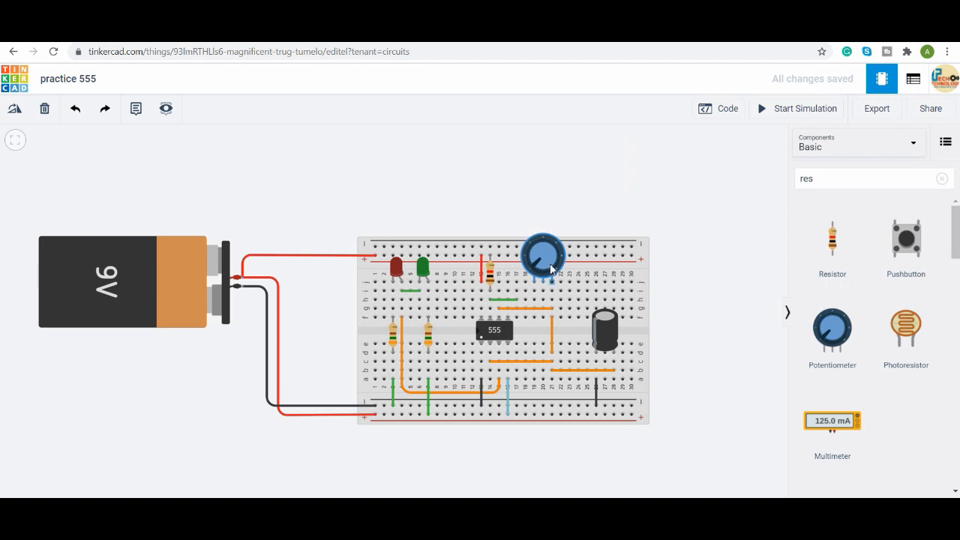
Extend the green wire from column 14 in row h to column 20, under the potentiometer's middle terminal
click(518, 301)
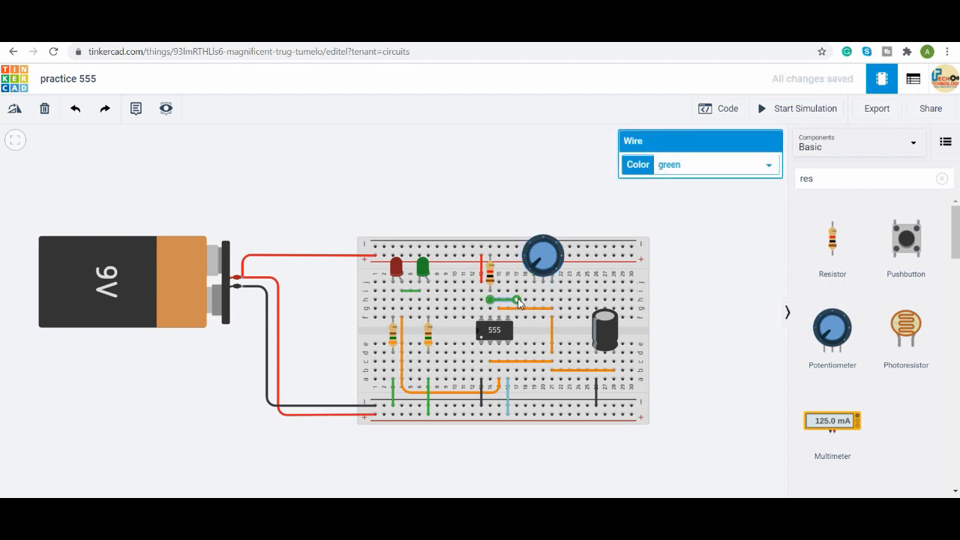
drag(519, 303, 543, 303)
click(501, 194)
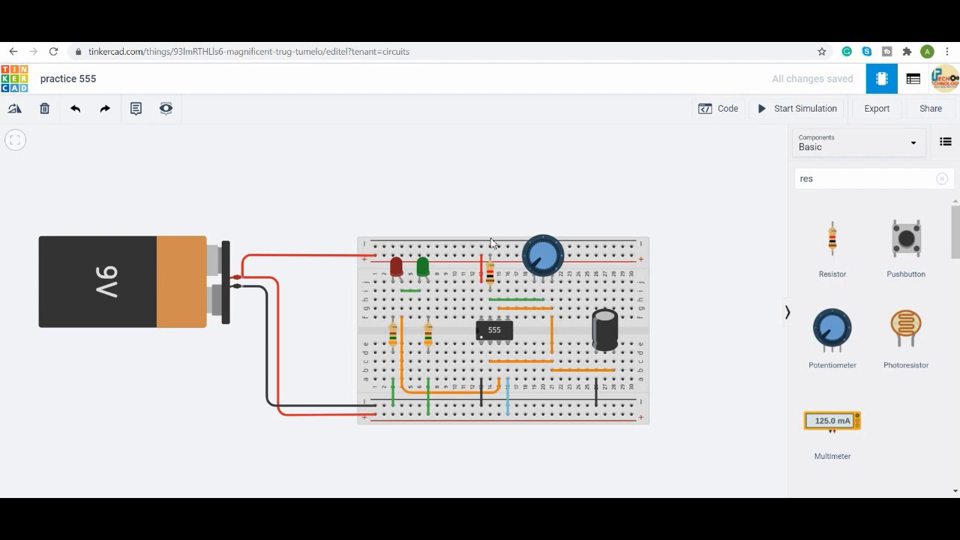
click(421, 269)
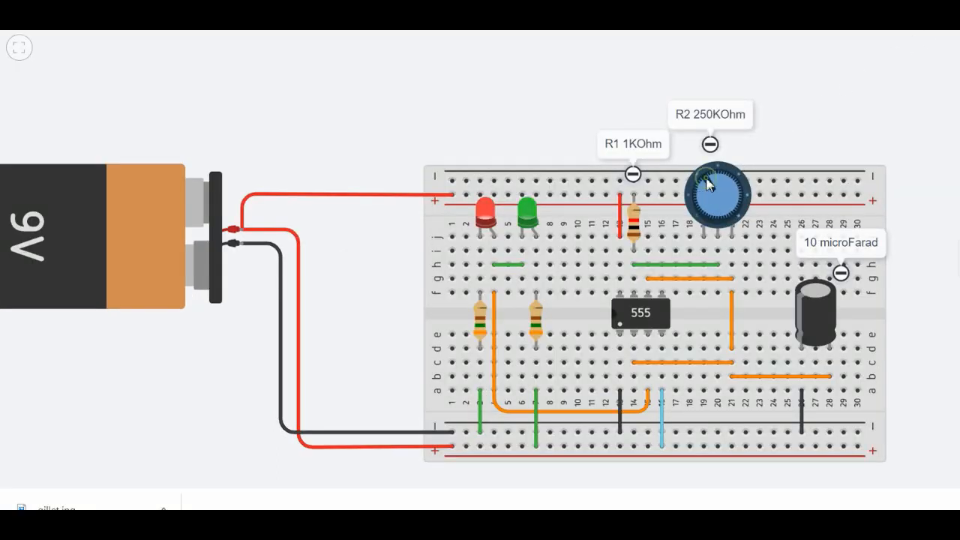
Turn the potentiometer's knob clockwise during the simulation to change the LEDs' flashing rate
drag(709, 186, 744, 206)
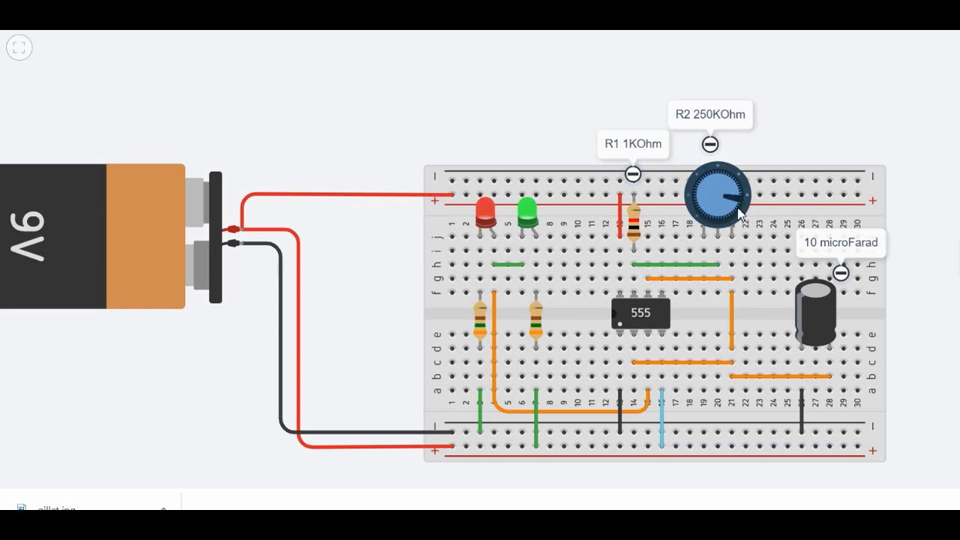
drag(738, 212, 740, 213)
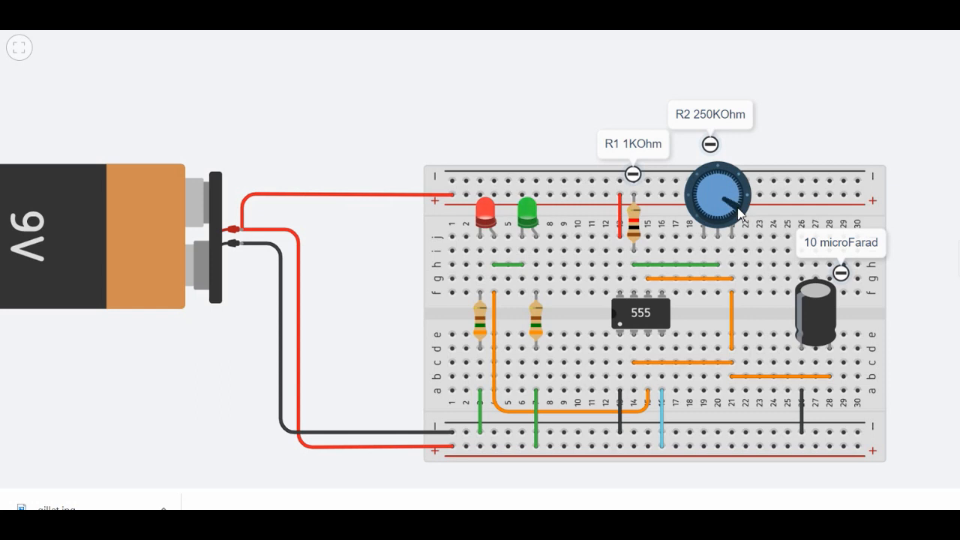